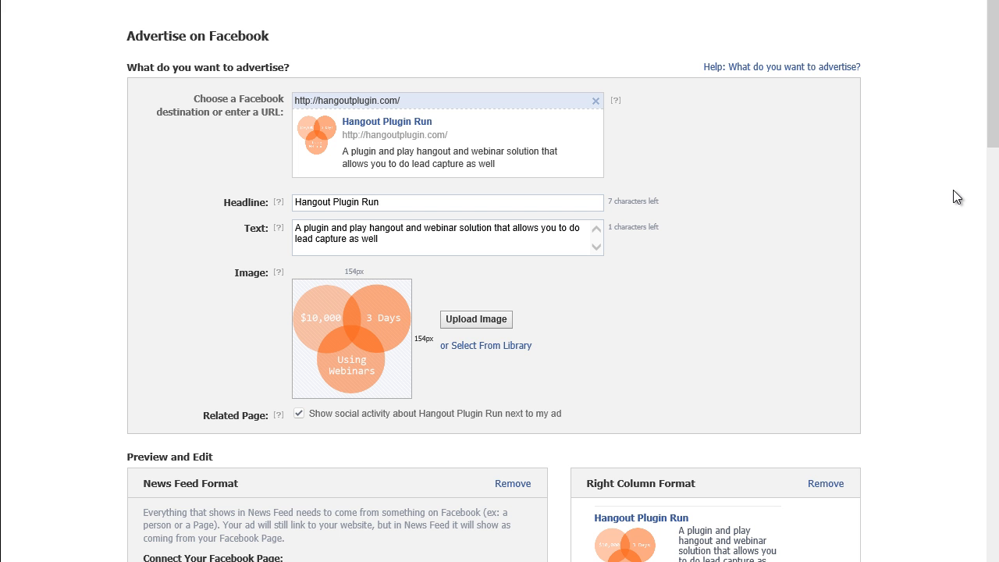
{"action": "scroll", "coordinate": [944, 234], "scroll_direction": "down", "scroll_amount": 4}
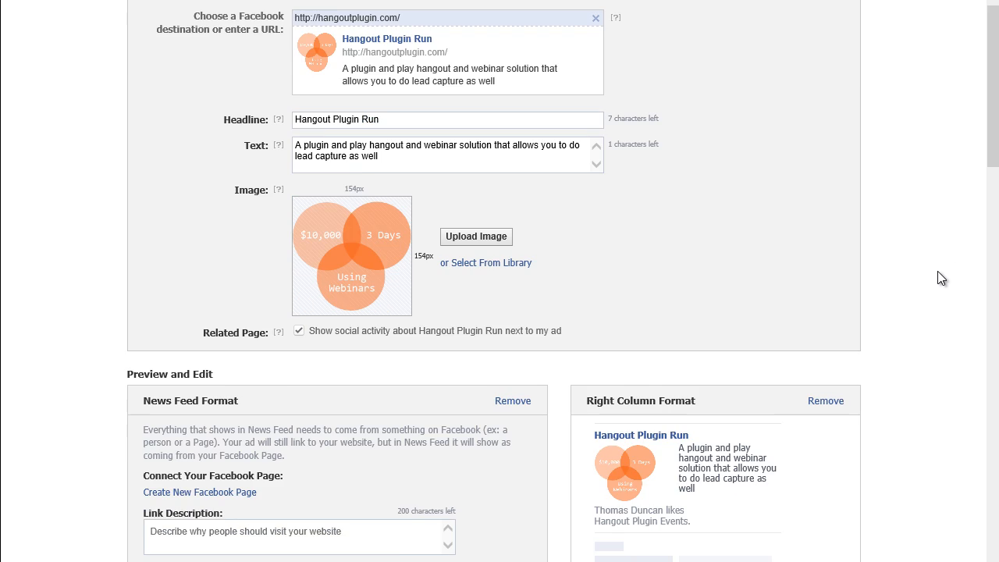
{"action": "scroll", "coordinate": [906, 192], "scroll_direction": "up", "scroll_amount": 2}
{"action": "scroll", "coordinate": [903, 191], "scroll_direction": "down", "scroll_amount": 3}
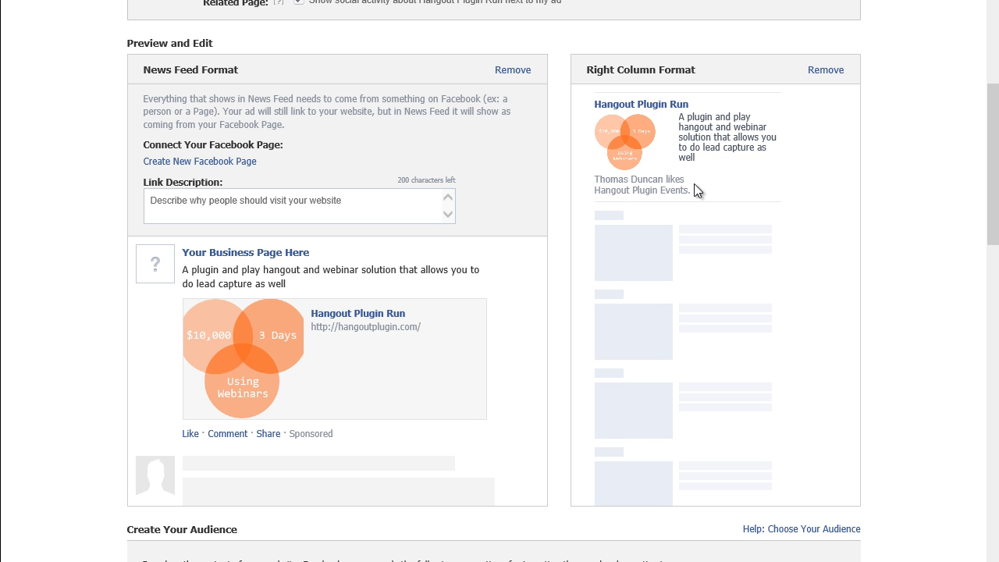
{"action": "scroll", "coordinate": [938, 194], "scroll_direction": "up", "scroll_amount": 5}
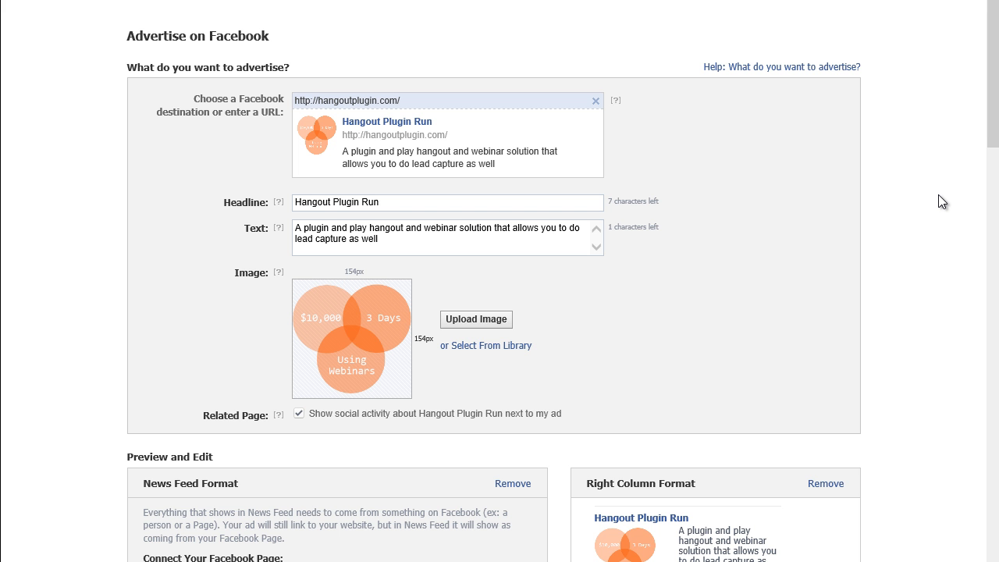
{"action": "scroll", "coordinate": [941, 201], "scroll_direction": "down", "scroll_amount": 3}
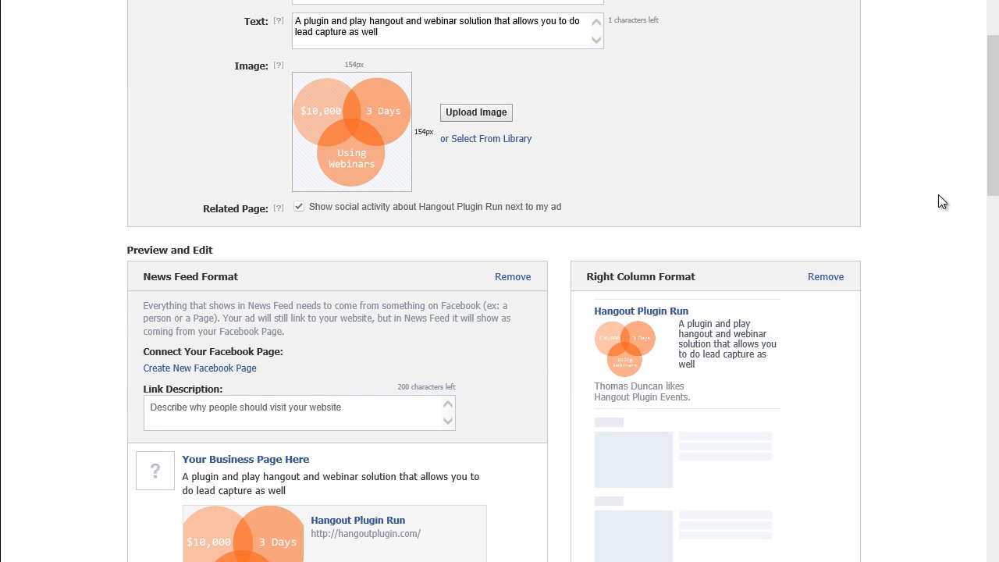
{"action": "scroll", "coordinate": [940, 202], "scroll_direction": "up", "scroll_amount": 2}
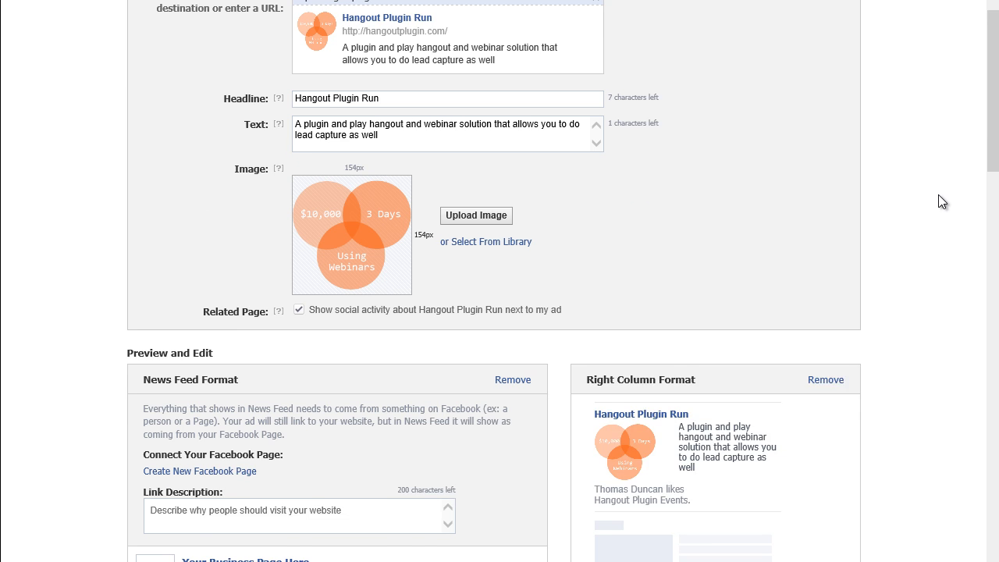
{"action": "scroll", "coordinate": [940, 201], "scroll_direction": "up", "scroll_amount": 1}
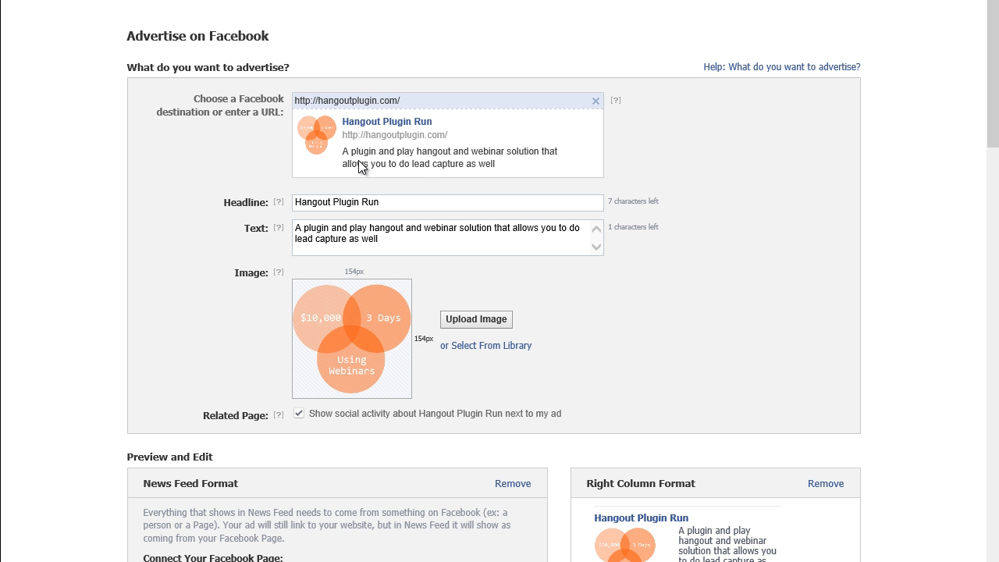
{"action": "scroll", "coordinate": [841, 253], "scroll_direction": "down", "scroll_amount": 4}
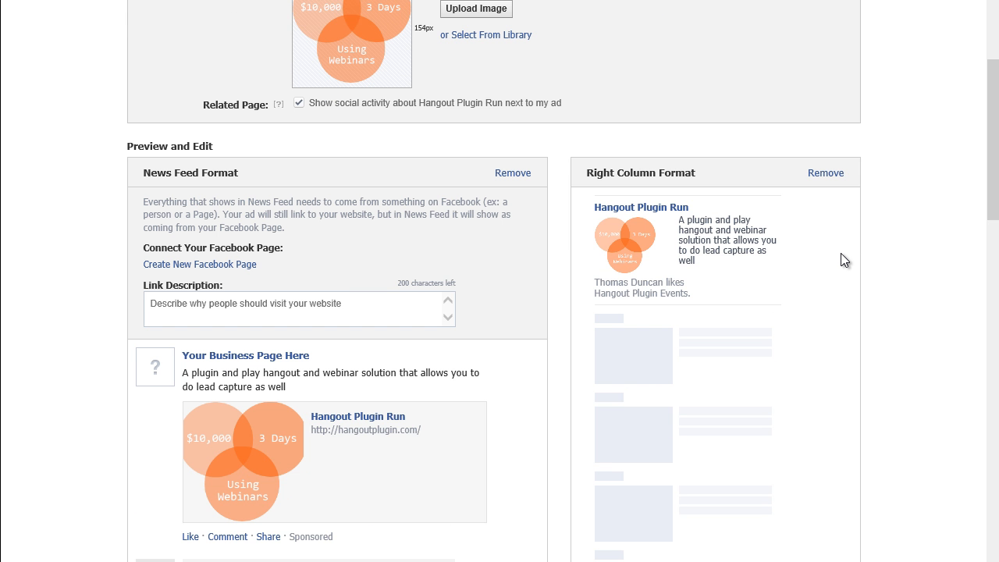
{"action": "scroll", "coordinate": [840, 253], "scroll_direction": "down", "scroll_amount": 4}
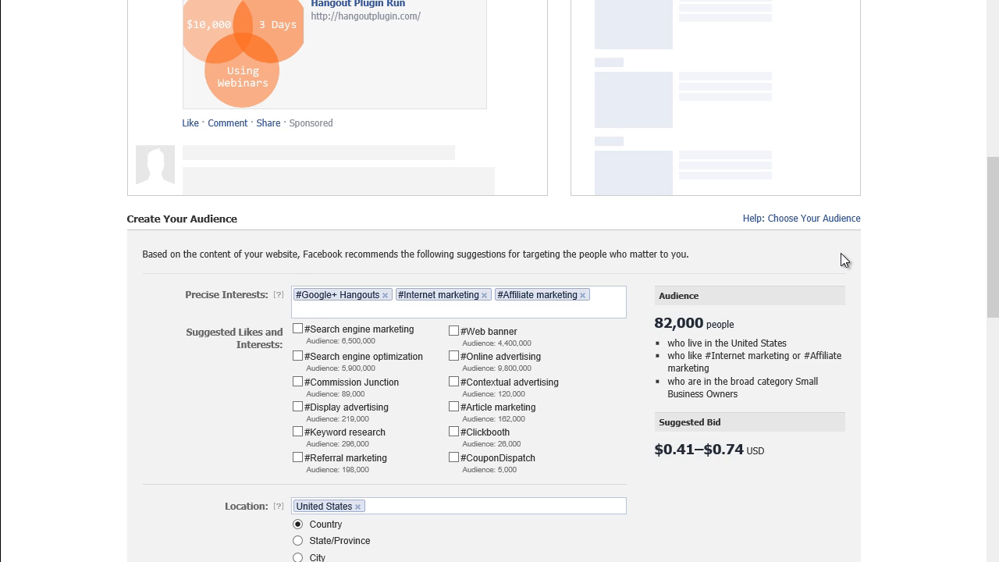
{"action": "scroll", "coordinate": [840, 253], "scroll_direction": "down", "scroll_amount": 1}
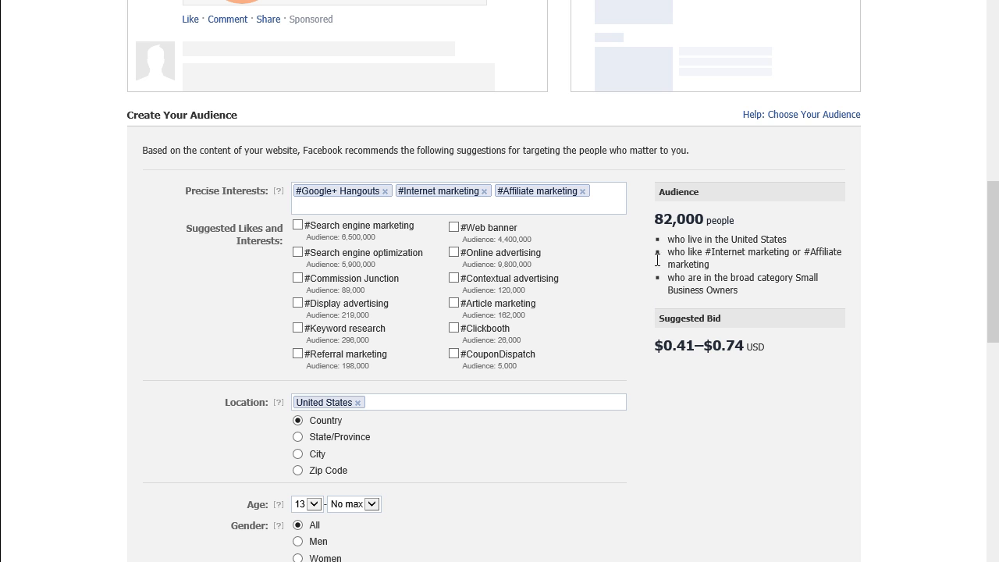
- Remove the #Affiliate marketing tag from Precise Interests, leaving Google+ Hangouts and Internet marketing
{"action": "left_click", "coordinate": [582, 191]}
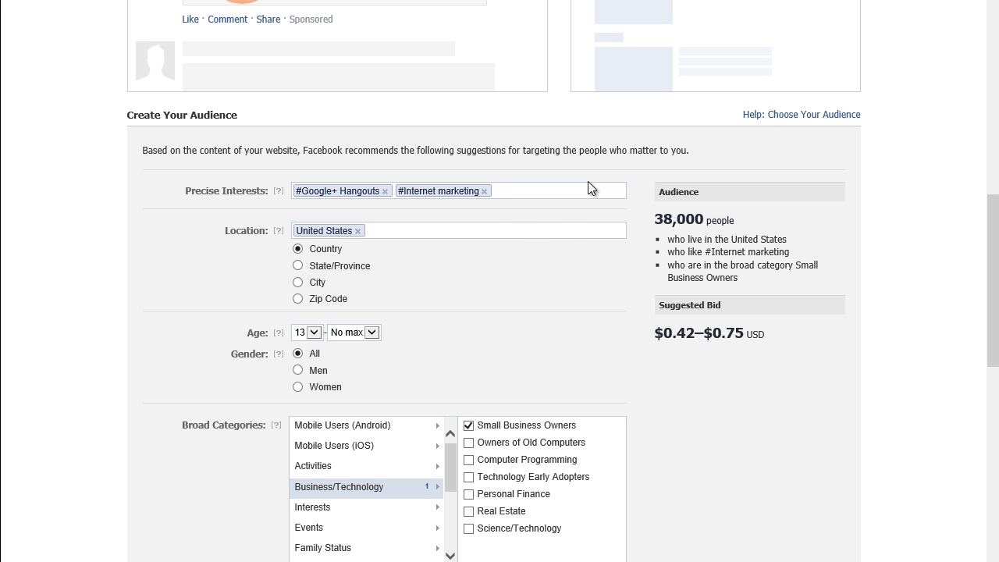
- Search 'web confere' and add #Web conferencing, then add #WebEx, #Citrix Online and #Adobe Connect from Suggested Likes
{"action": "type", "text": "web c"}
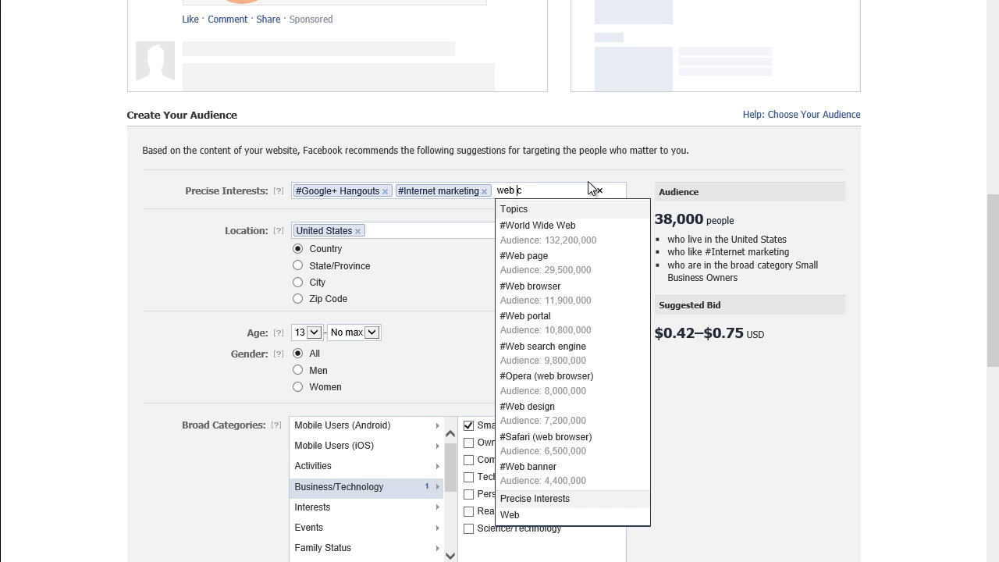
{"action": "type", "text": "onfere"}
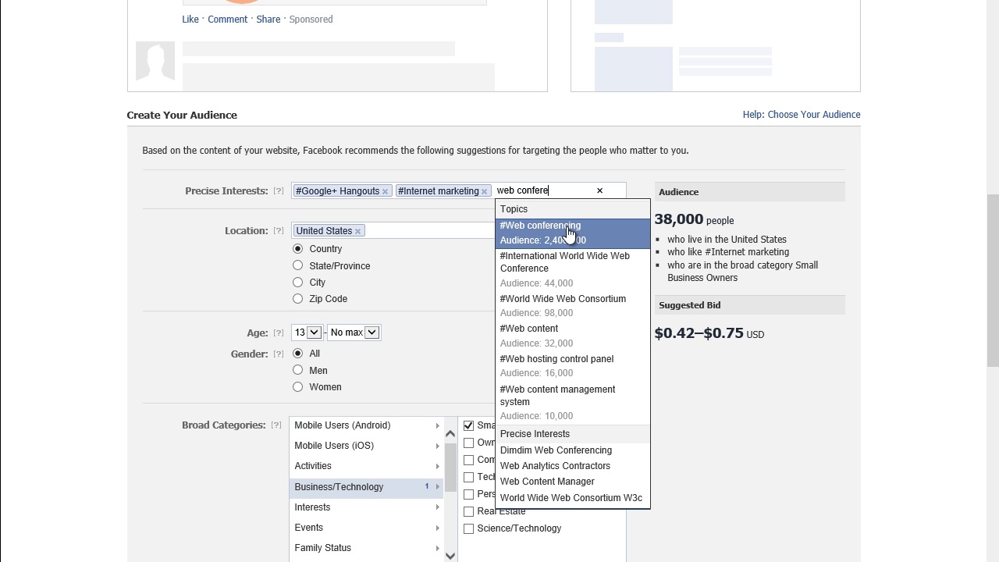
{"action": "left_click", "coordinate": [567, 233]}
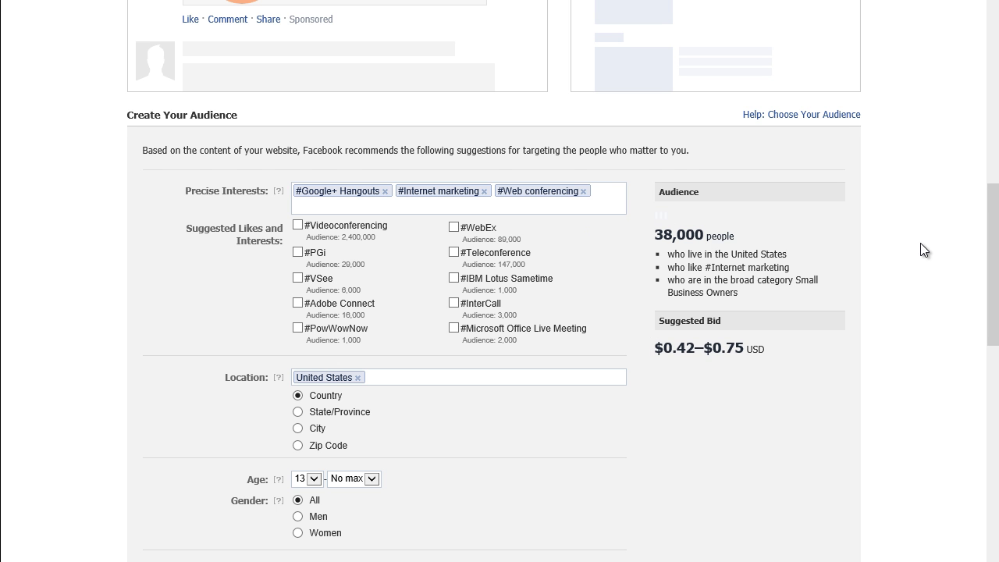
{"action": "left_click", "coordinate": [454, 227]}
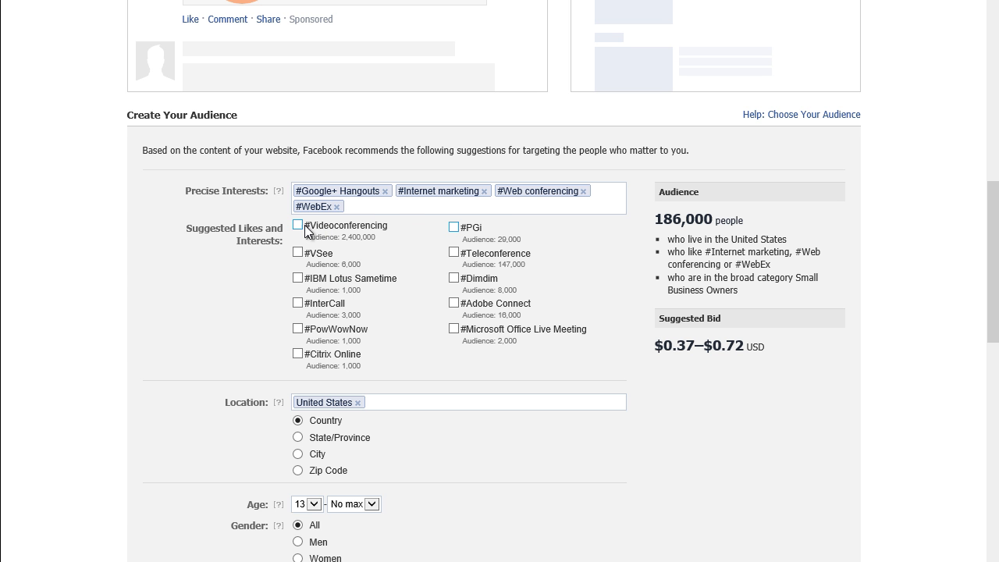
{"action": "left_click", "coordinate": [303, 355]}
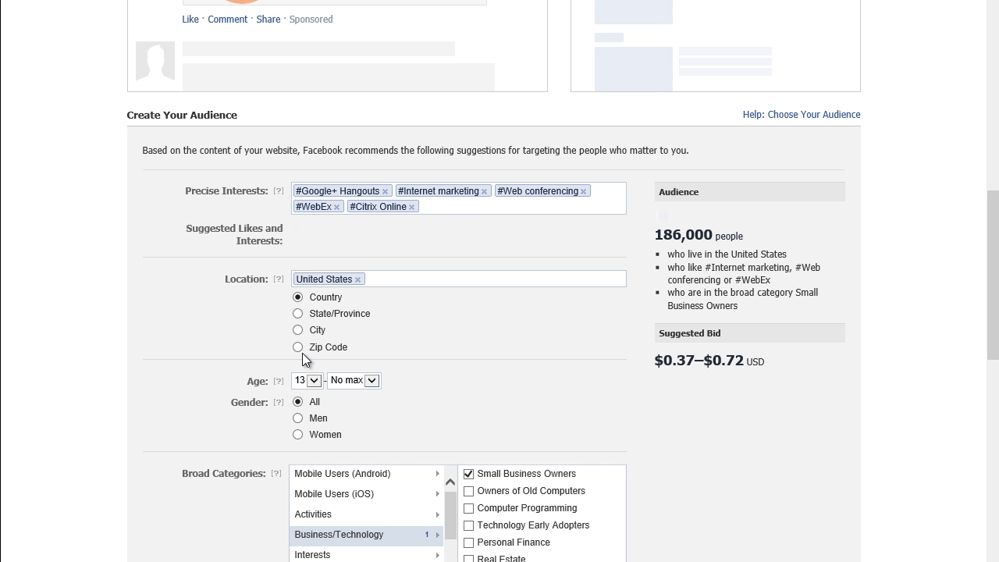
{"action": "left_click", "coordinate": [434, 208]}
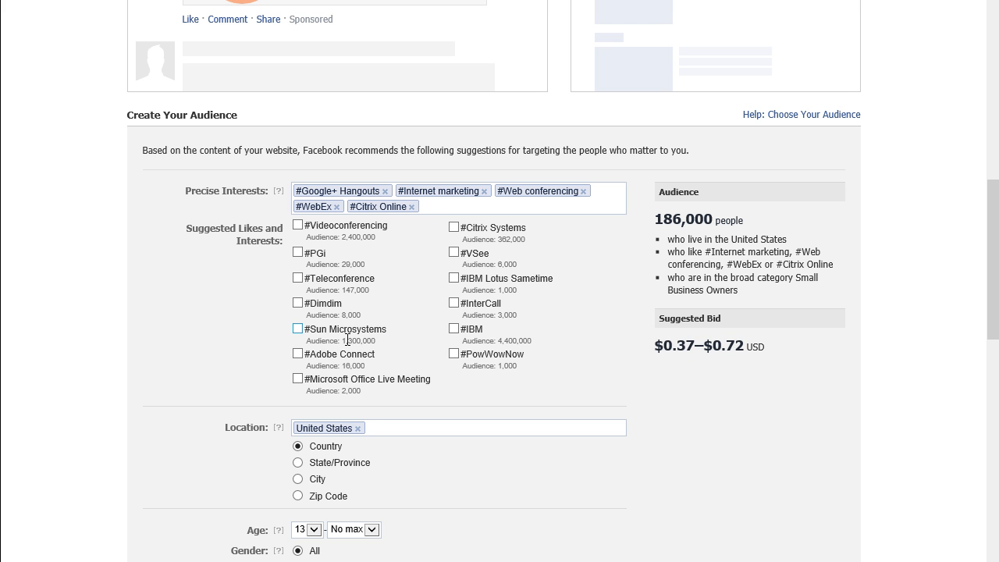
{"action": "left_click", "coordinate": [300, 354]}
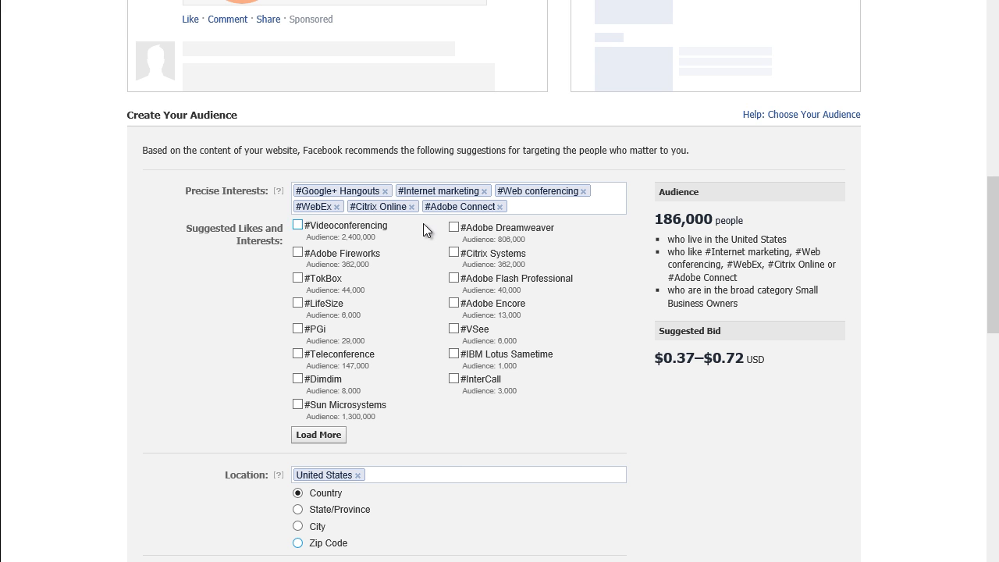
- Re-add #Affiliate marketing through an 'affiliate marketers' search, then discard an unfinished 'citrix' search
{"action": "left_click", "coordinate": [519, 206]}
{"action": "type", "text": "af"}
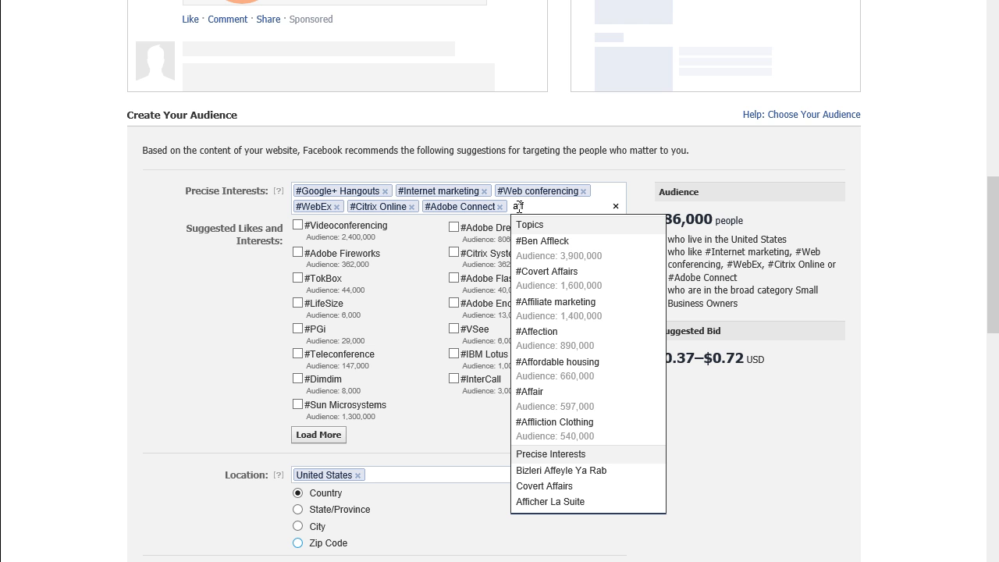
{"action": "type", "text": "filiagt"}
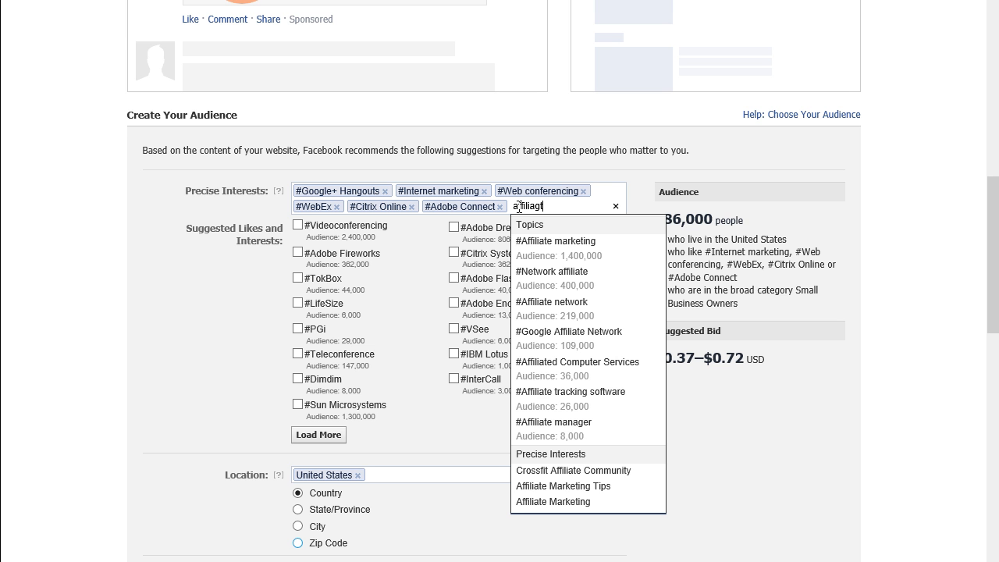
{"action": "key", "text": "BackSpace"}
{"action": "key", "text": "BackSpace"}
{"action": "type", "text": "te"}
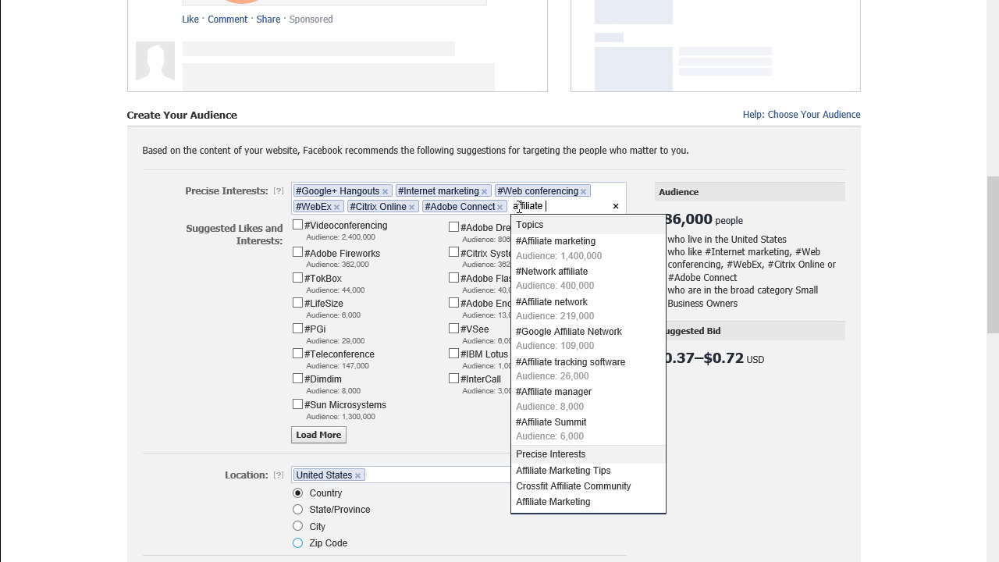
{"action": "type", "text": " marketers"}
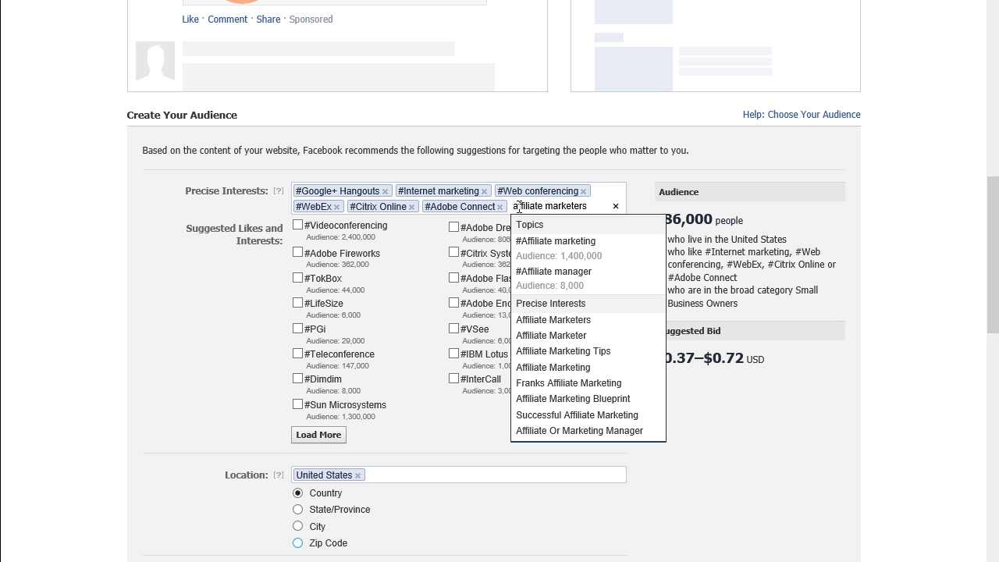
{"action": "left_click", "coordinate": [552, 249]}
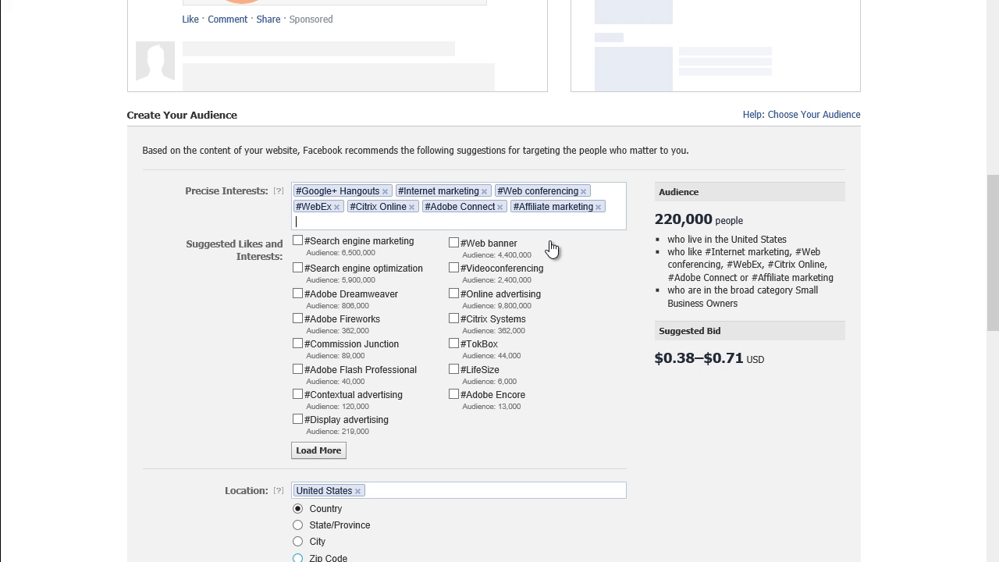
{"action": "type", "text": "citrix"}
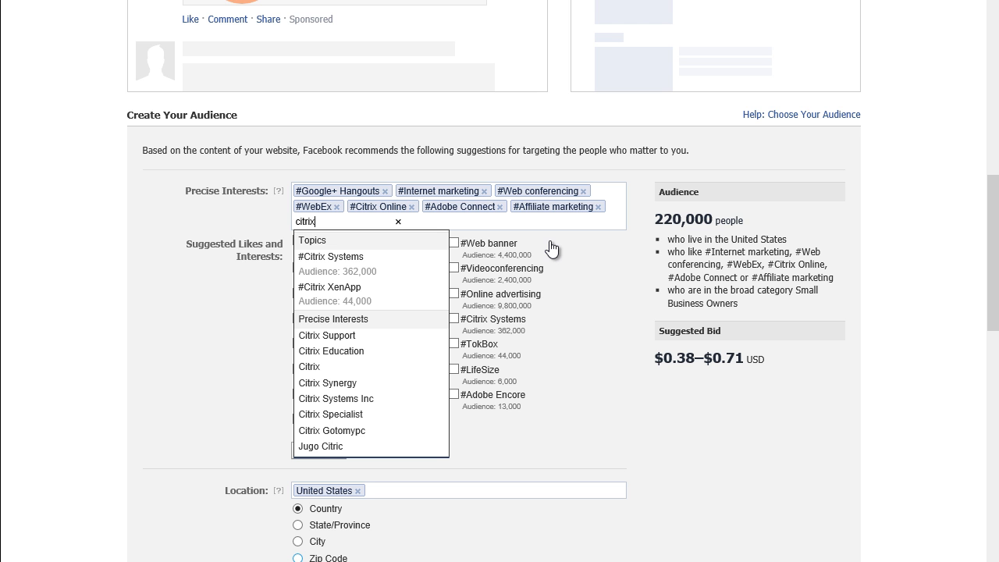
{"action": "left_click", "coordinate": [594, 336]}
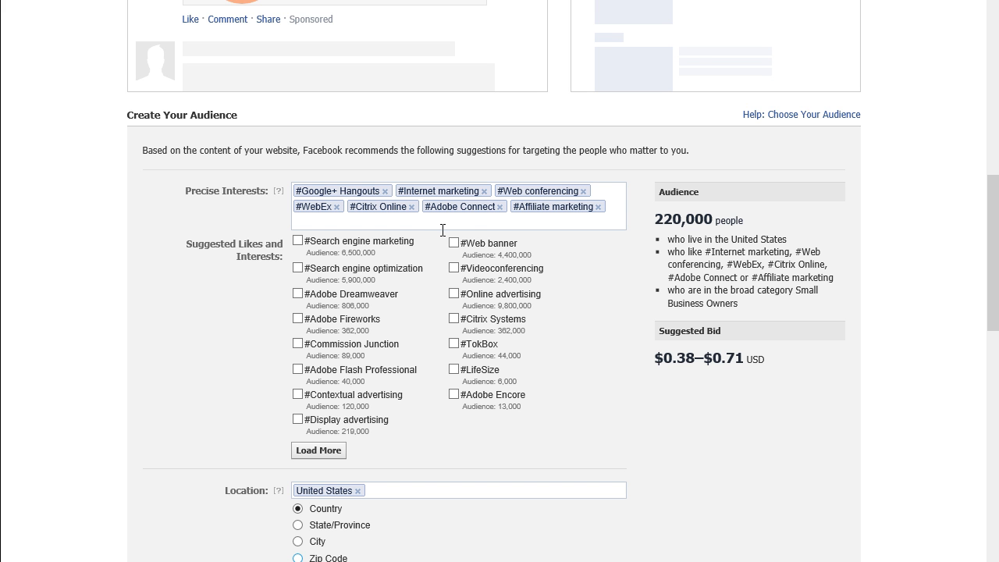
{"action": "scroll", "coordinate": [442, 230], "scroll_direction": "down", "scroll_amount": 4}
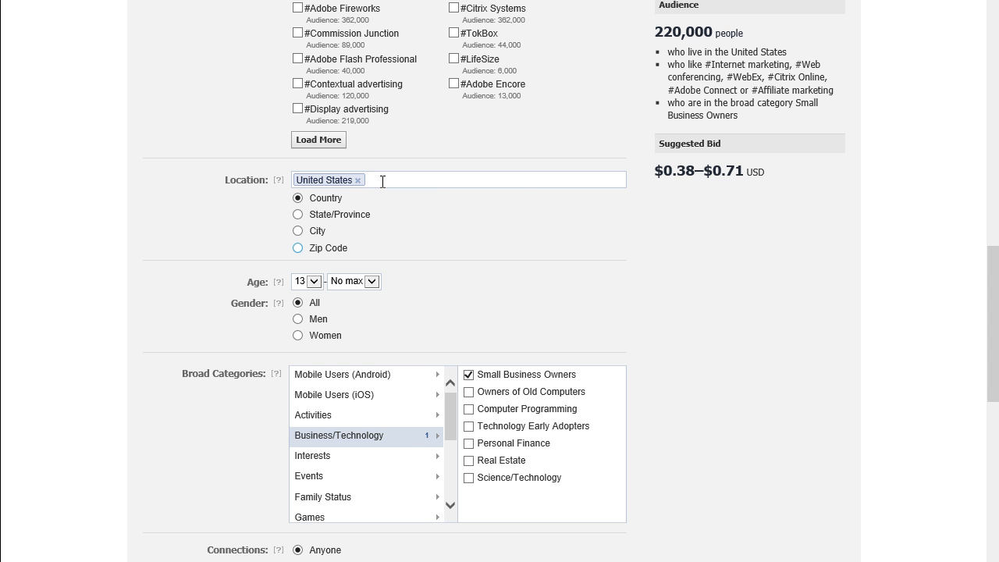
- Add United Kingdom and Australia to the target locations alongside United States
{"action": "type", "text": "un"}
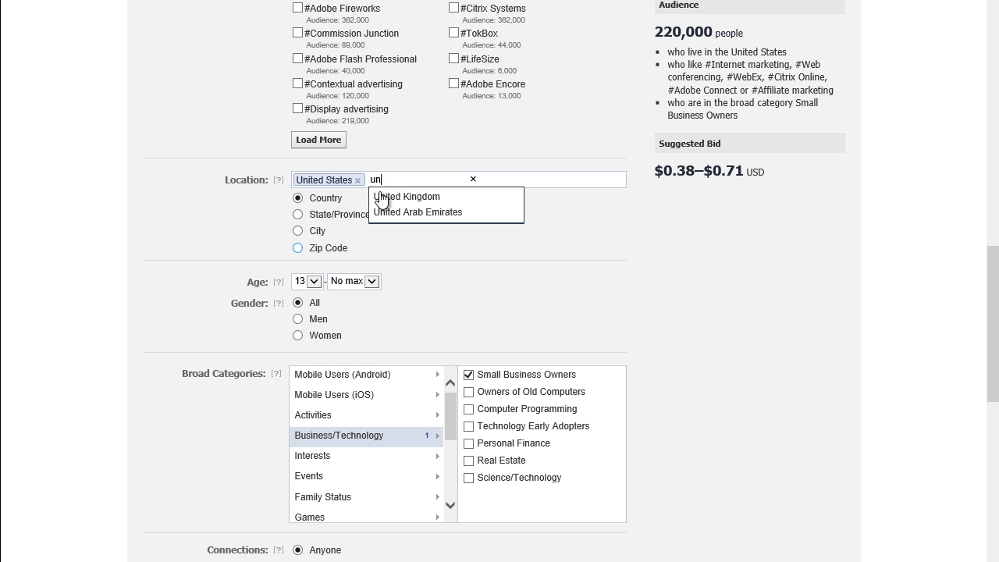
{"action": "left_click", "coordinate": [391, 199]}
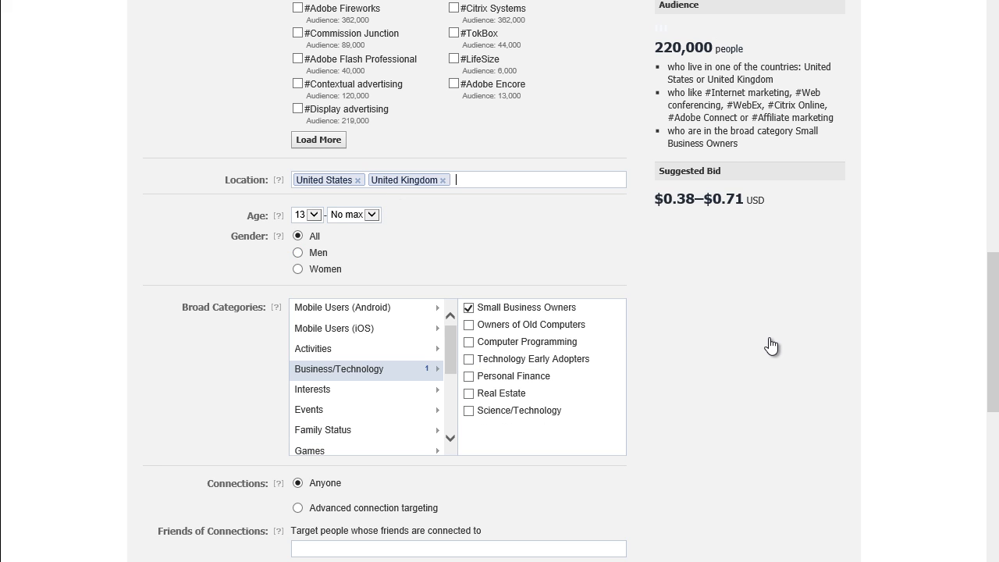
{"action": "type", "text": "au"}
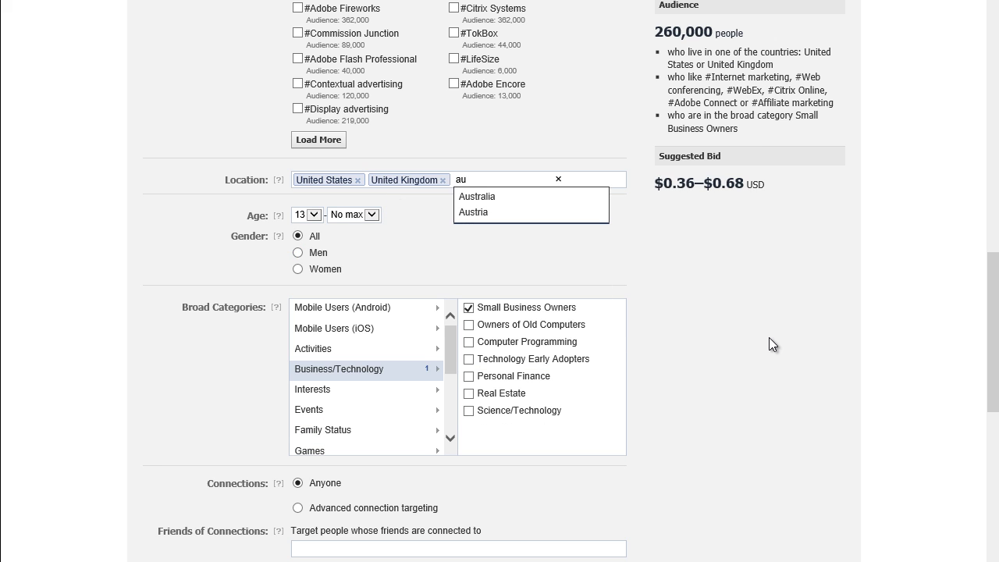
{"action": "left_click", "coordinate": [497, 205]}
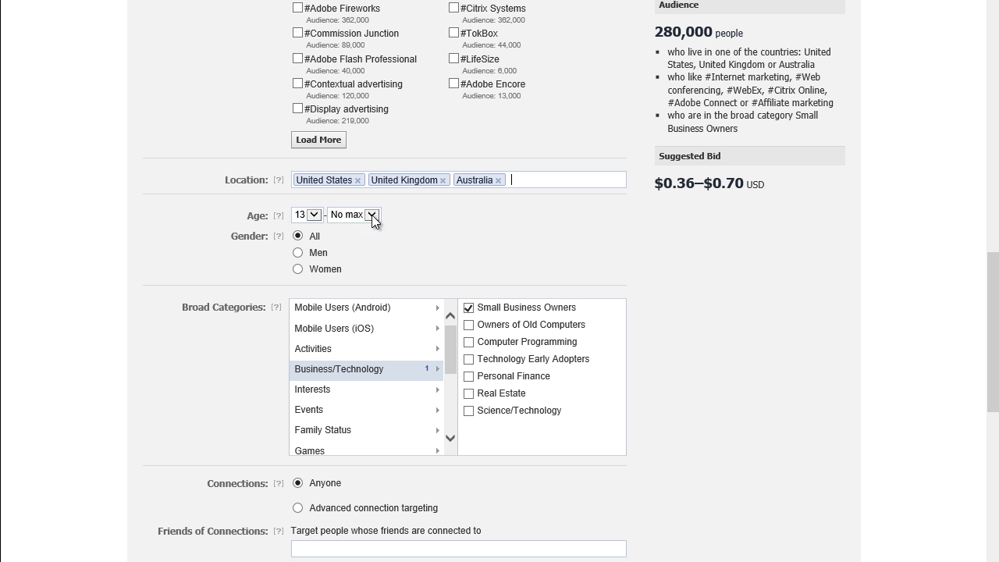
- Set the target age range to a minimum of 16 and a maximum of 64
{"action": "left_click", "coordinate": [313, 215]}
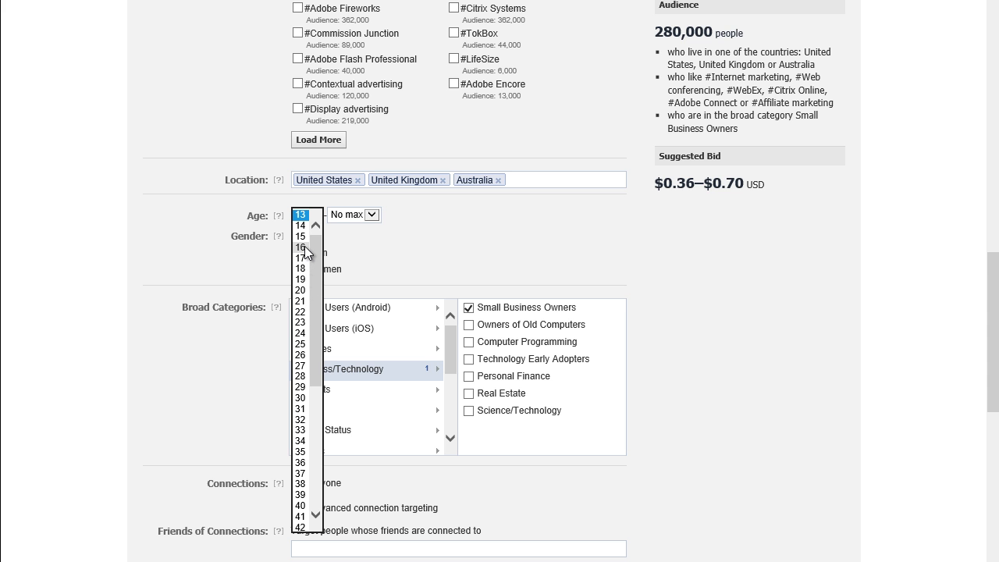
{"action": "left_click", "coordinate": [308, 248]}
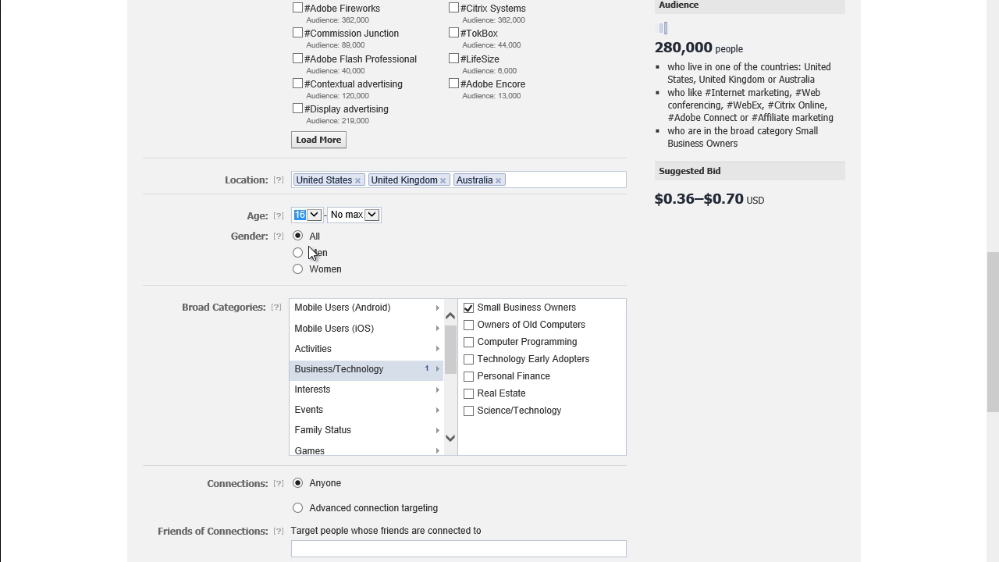
{"action": "left_click", "coordinate": [371, 214]}
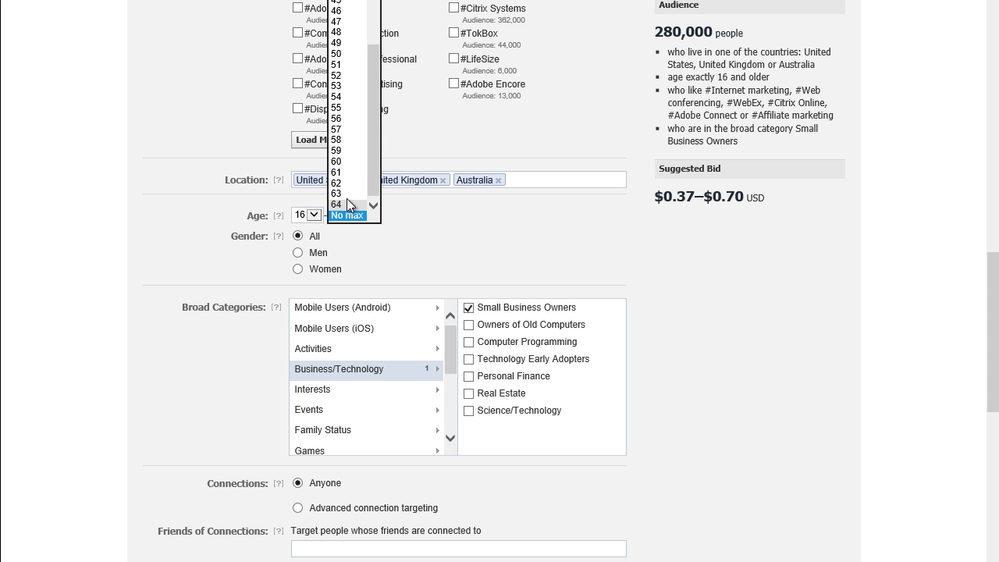
{"action": "left_click", "coordinate": [344, 203]}
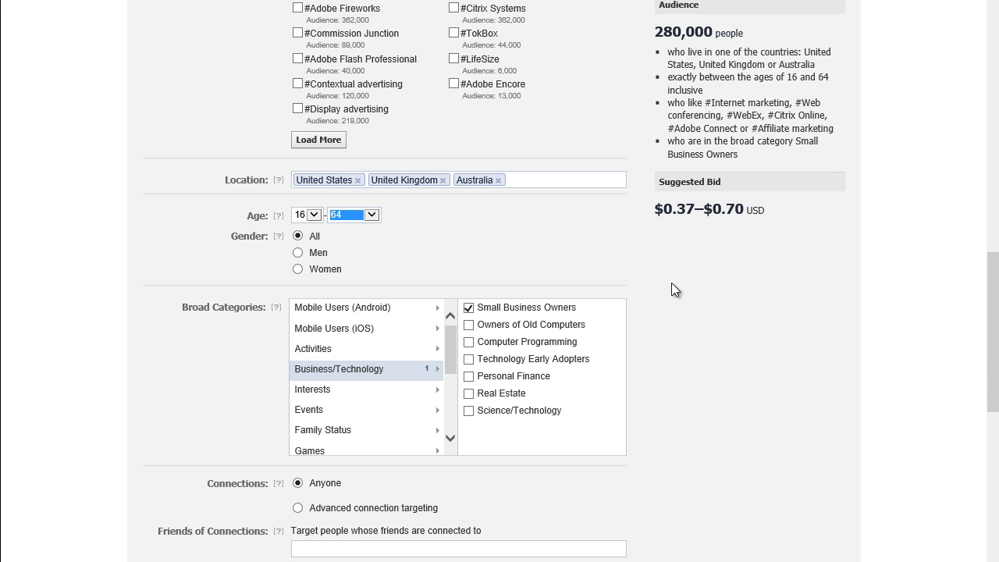
{"action": "left_click", "coordinate": [361, 313]}
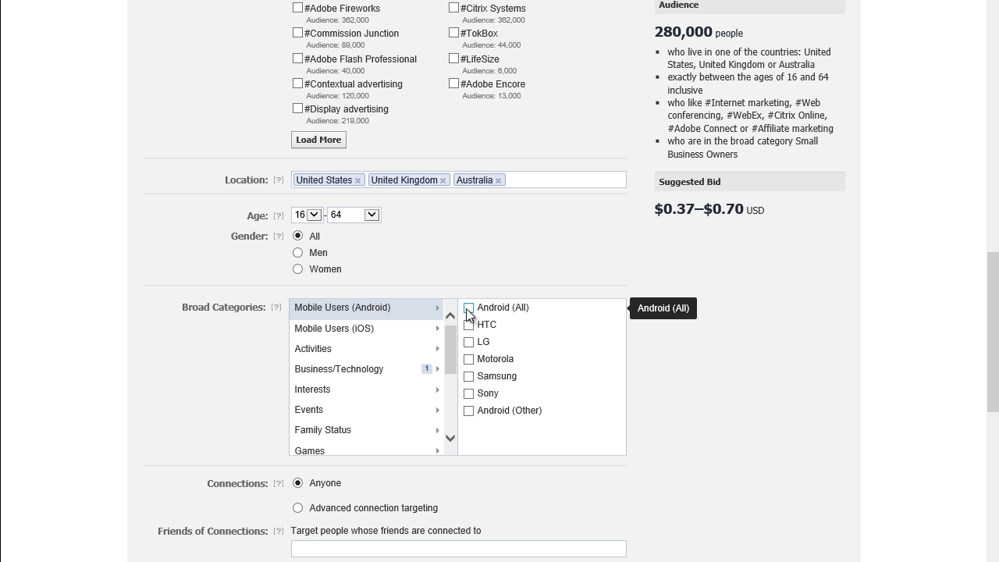
- Uncheck Small Business Owners under Business/Technology in Broad Categories
{"action": "left_click", "coordinate": [361, 331]}
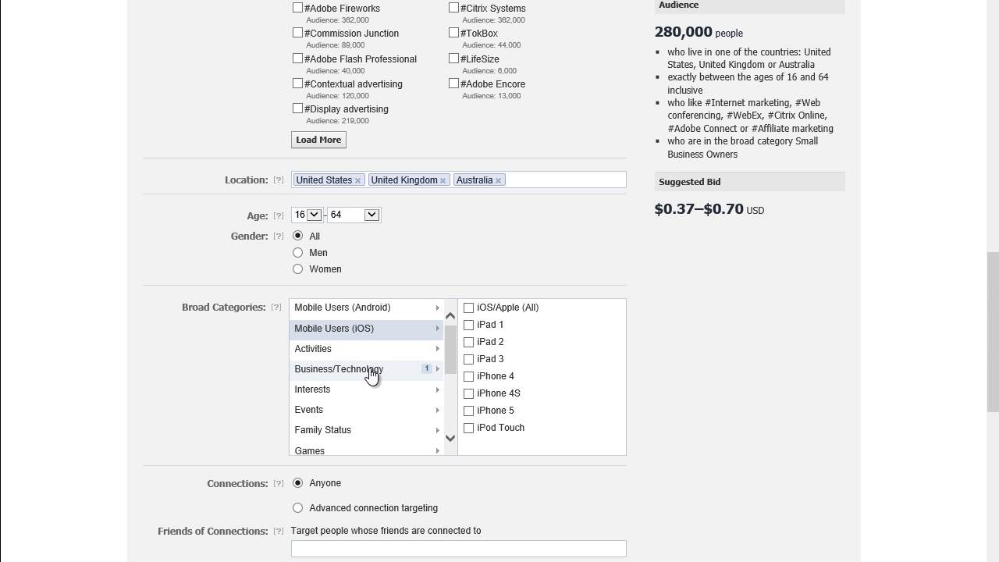
{"action": "left_click", "coordinate": [370, 373]}
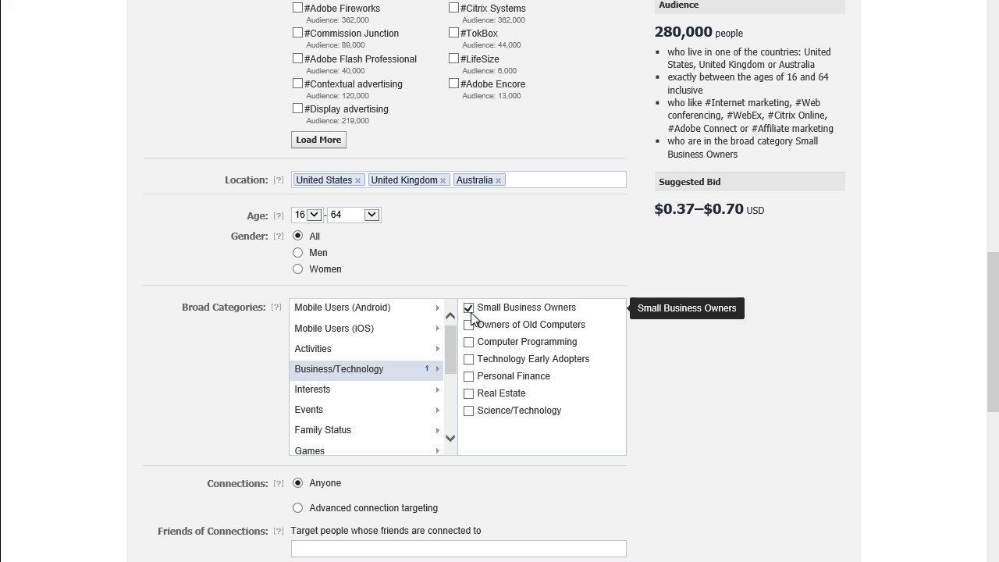
{"action": "left_click", "coordinate": [469, 309]}
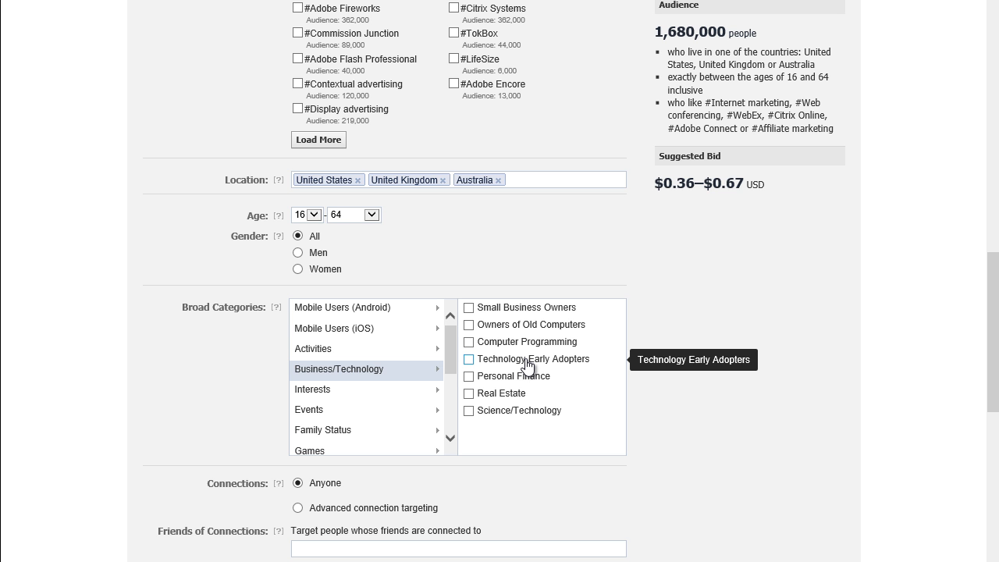
- Check Baby Boomers under Family Status in Broad Categories
{"action": "scroll", "coordinate": [452, 359], "scroll_direction": "down", "scroll_amount": 1}
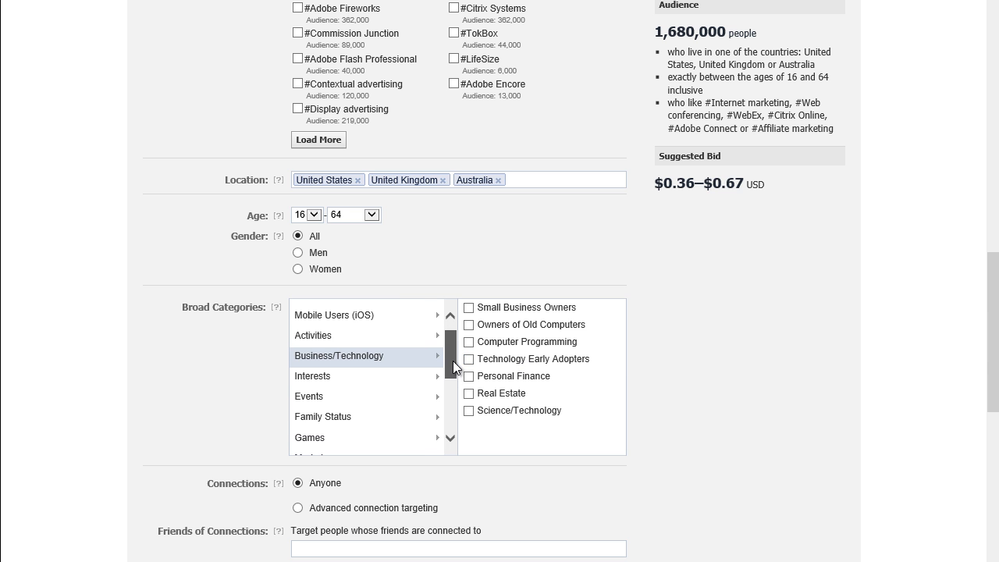
{"action": "left_click", "coordinate": [400, 368]}
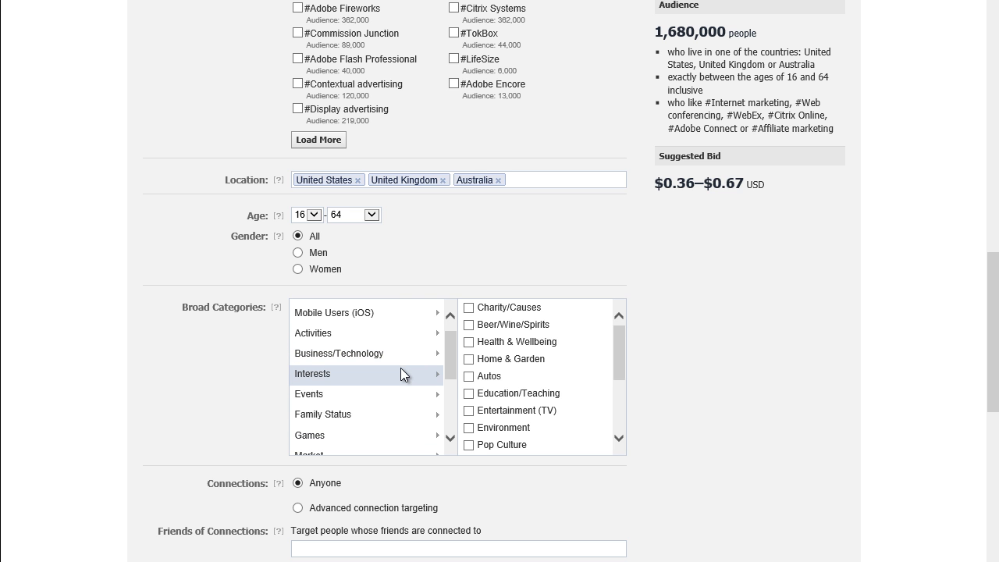
{"action": "left_click_drag", "start_coordinate": [614, 352], "coordinate": [617, 391]}
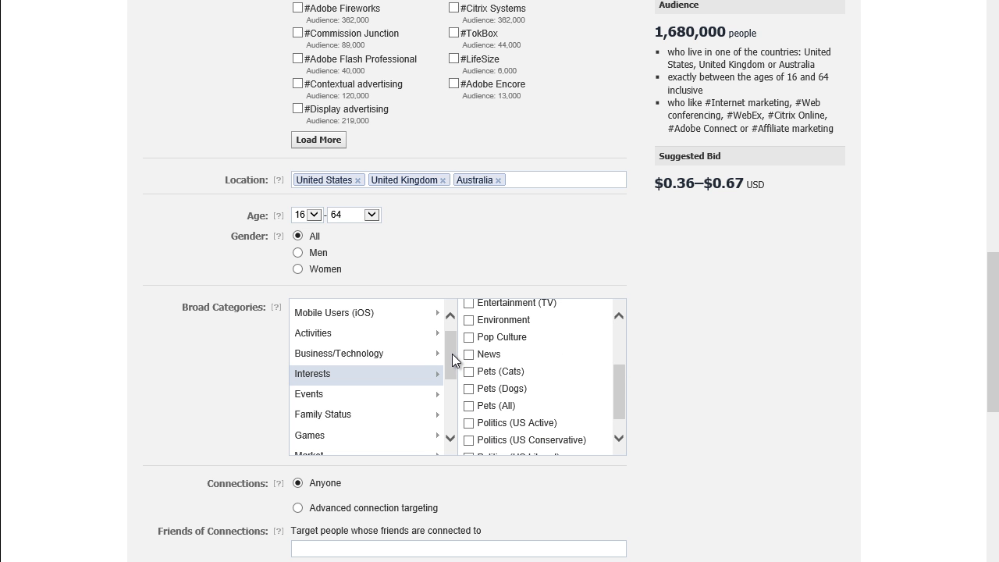
{"action": "scroll", "coordinate": [448, 368], "scroll_direction": "down", "scroll_amount": 1}
{"action": "left_click", "coordinate": [357, 370]}
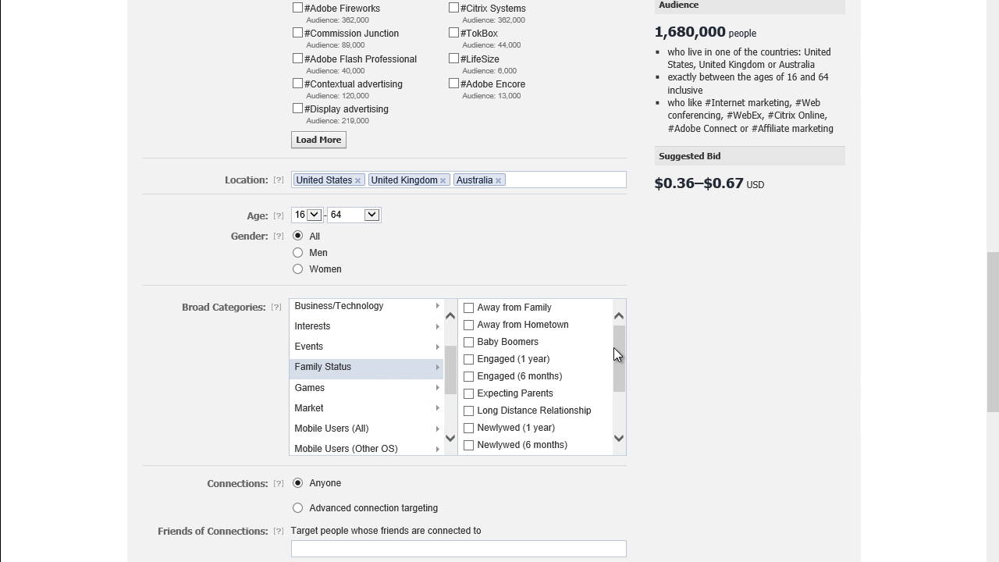
{"action": "left_click_drag", "start_coordinate": [613, 347], "coordinate": [614, 352]}
{"action": "left_click", "coordinate": [469, 334]}
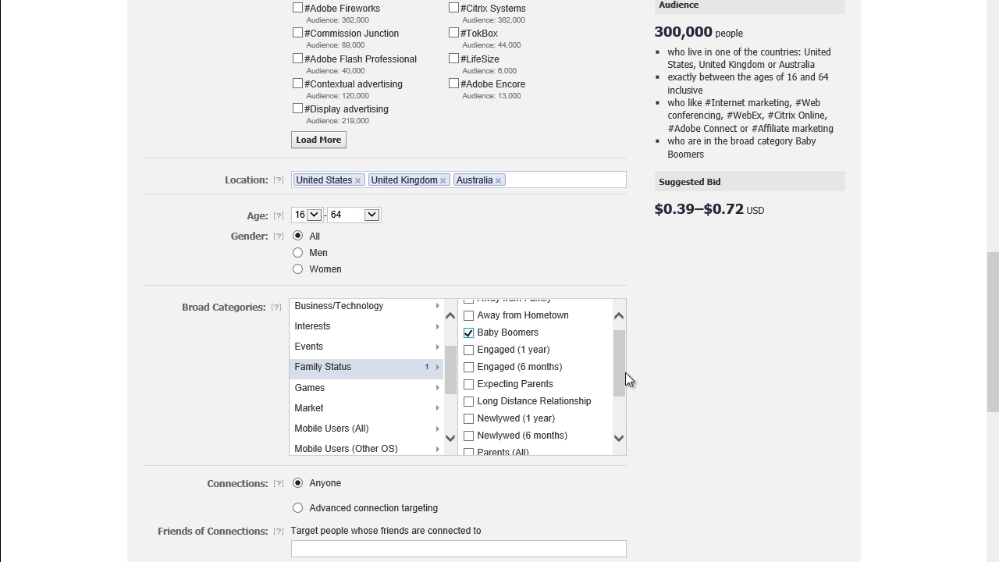
{"action": "left_click_drag", "start_coordinate": [624, 372], "coordinate": [619, 393]}
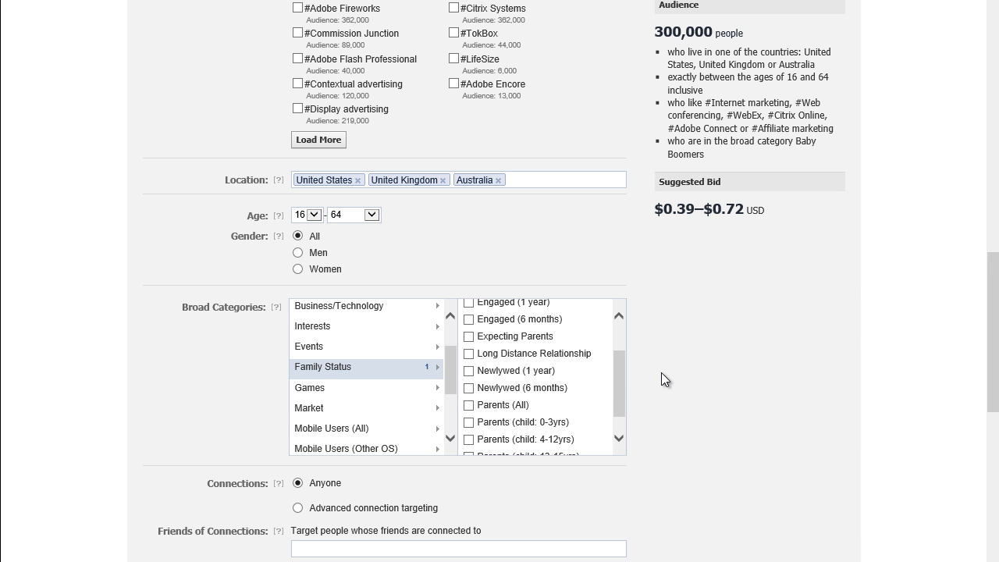
{"action": "scroll", "coordinate": [661, 374], "scroll_direction": "down", "scroll_amount": 3}
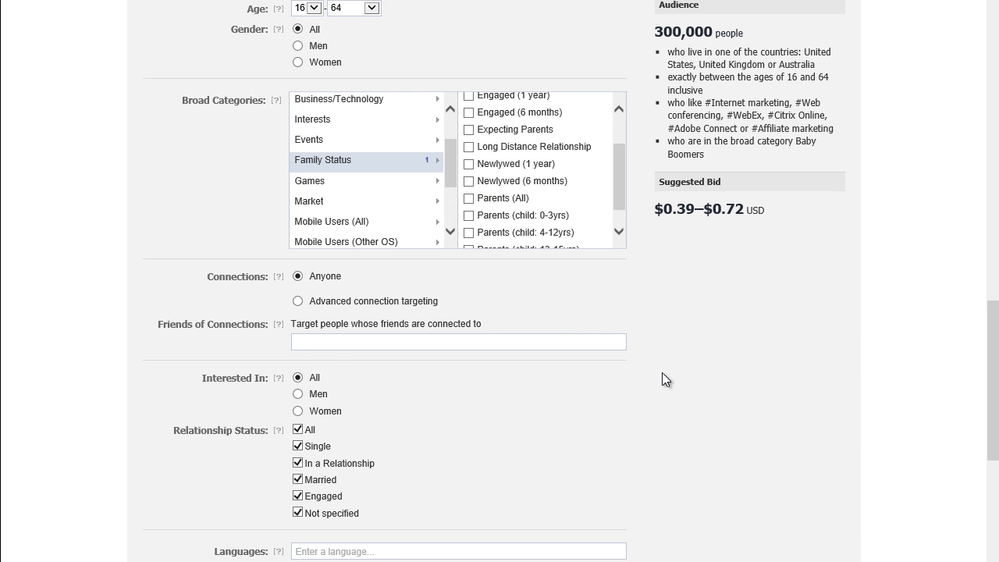
{"action": "scroll", "coordinate": [662, 373], "scroll_direction": "down", "scroll_amount": 2}
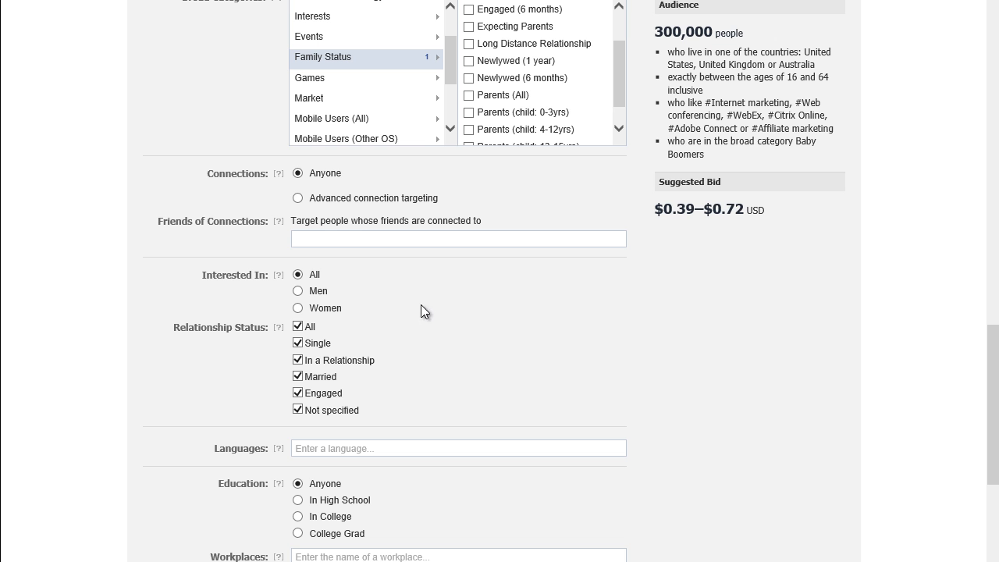
- Select Advanced connection targeting under Connections, leaving the connected-to fields empty
{"action": "left_click", "coordinate": [297, 198]}
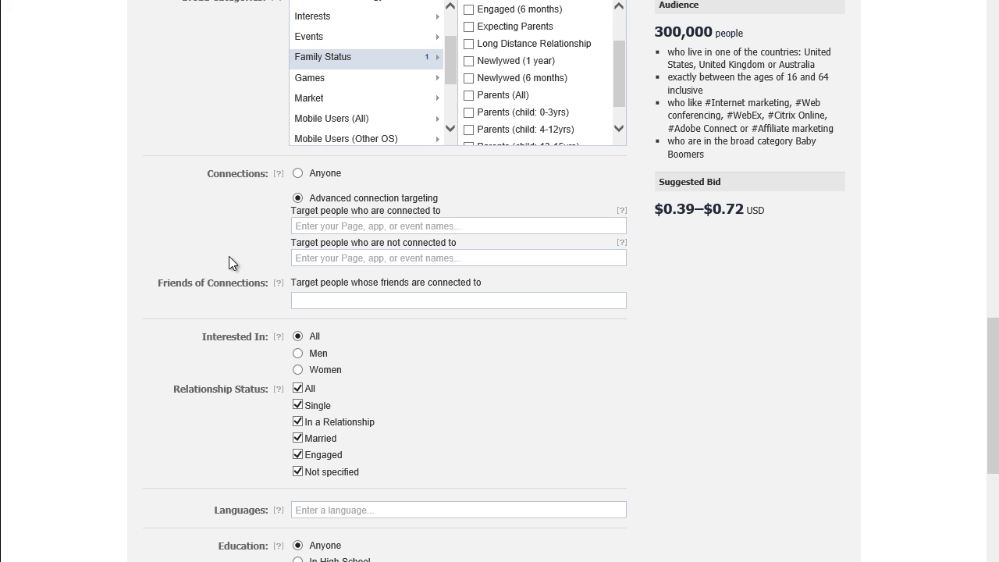
{"action": "mouse_move", "coordinate": [628, 213]}
{"action": "scroll", "coordinate": [440, 264], "scroll_direction": "down", "scroll_amount": 3}
{"action": "scroll", "coordinate": [440, 264], "scroll_direction": "down", "scroll_amount": 2}
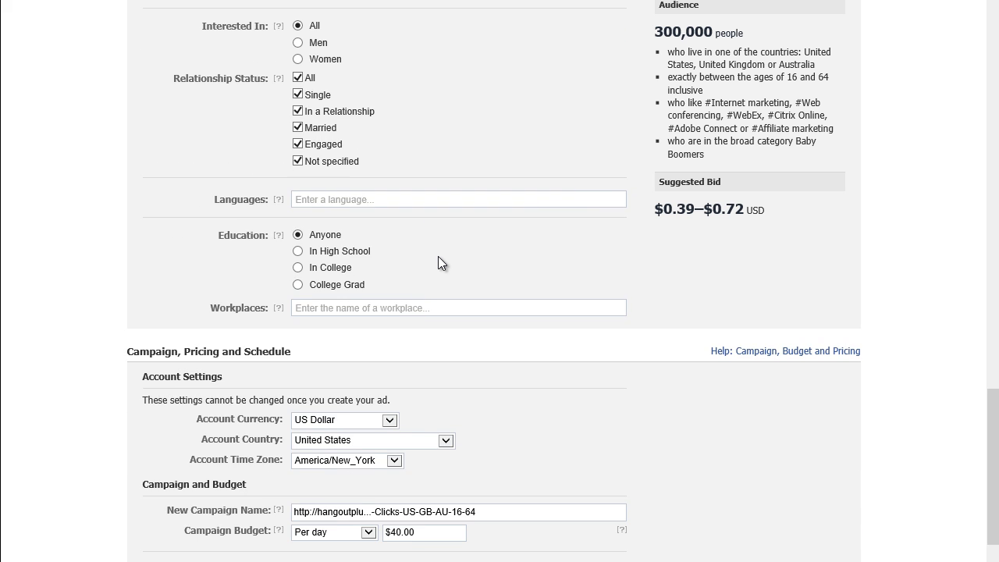
{"action": "scroll", "coordinate": [438, 263], "scroll_direction": "up", "scroll_amount": 2}
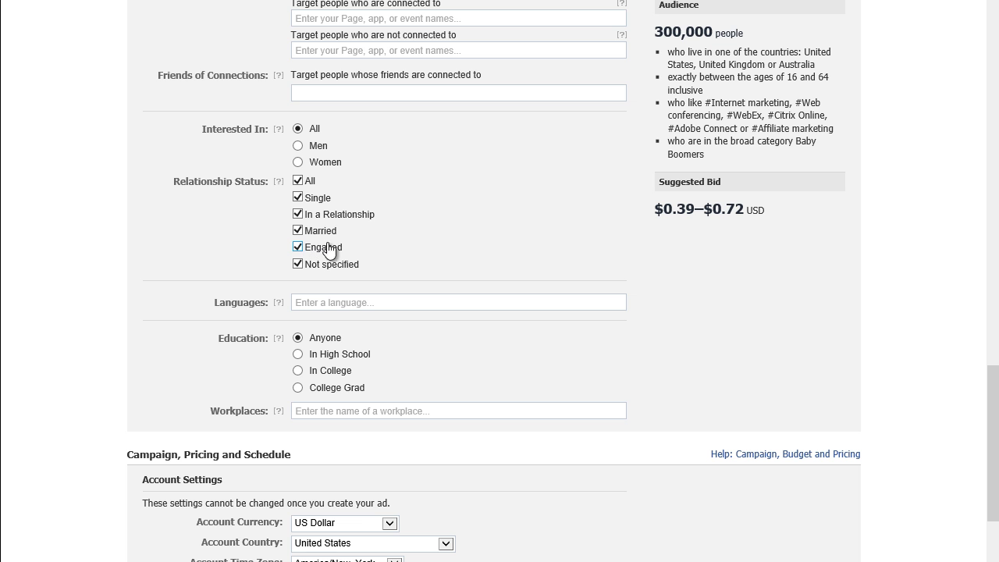
{"action": "scroll", "coordinate": [352, 242], "scroll_direction": "down", "scroll_amount": 3}
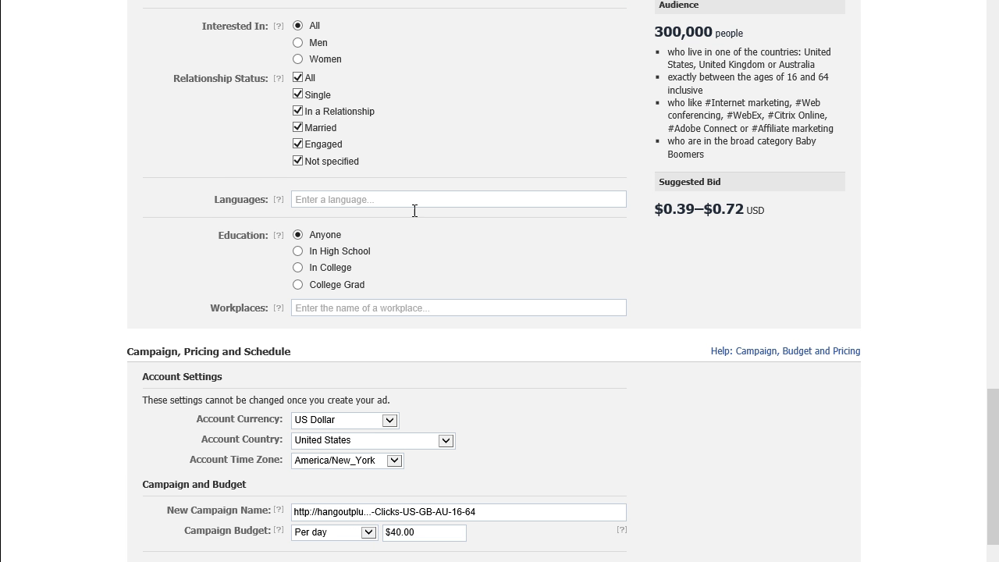
{"action": "scroll", "coordinate": [404, 230], "scroll_direction": "down", "scroll_amount": 3}
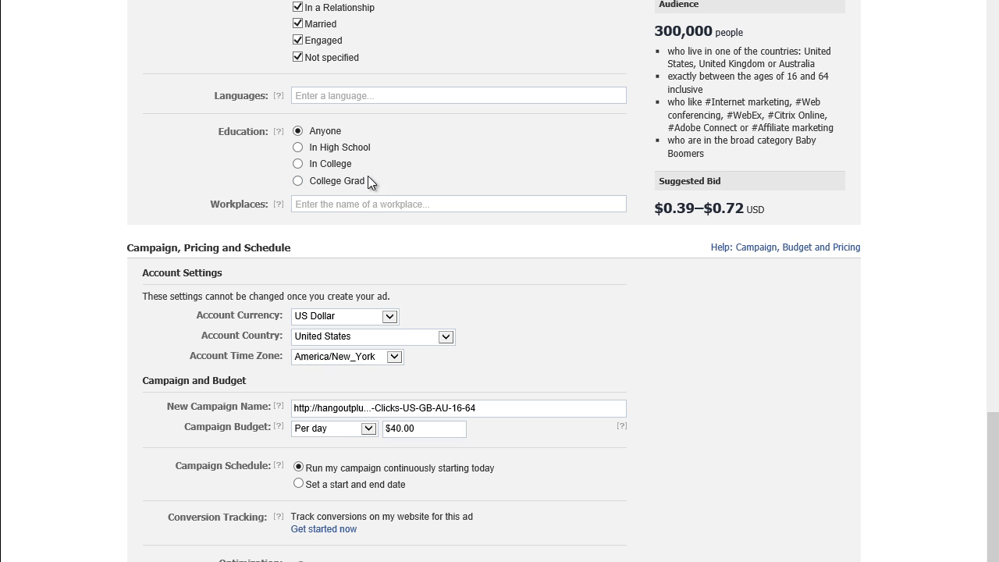
{"action": "left_click", "coordinate": [379, 203]}
{"action": "mouse_move", "coordinate": [280, 205]}
{"action": "scroll", "coordinate": [436, 197], "scroll_direction": "down", "scroll_amount": 3}
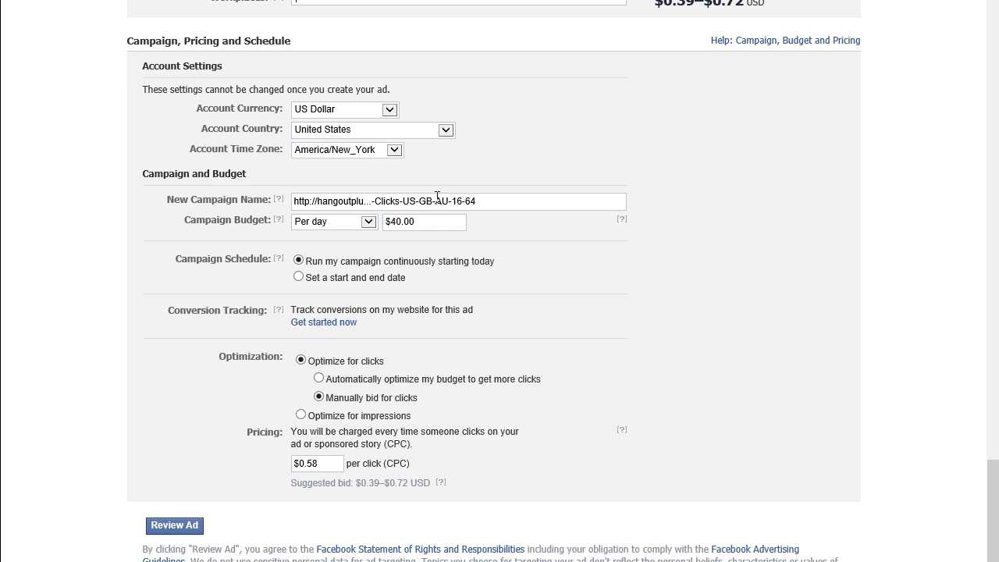
{"action": "left_click", "coordinate": [479, 201]}
{"action": "scroll", "coordinate": [501, 203], "scroll_direction": "down", "scroll_amount": 1}
{"action": "left_click", "coordinate": [279, 191]}
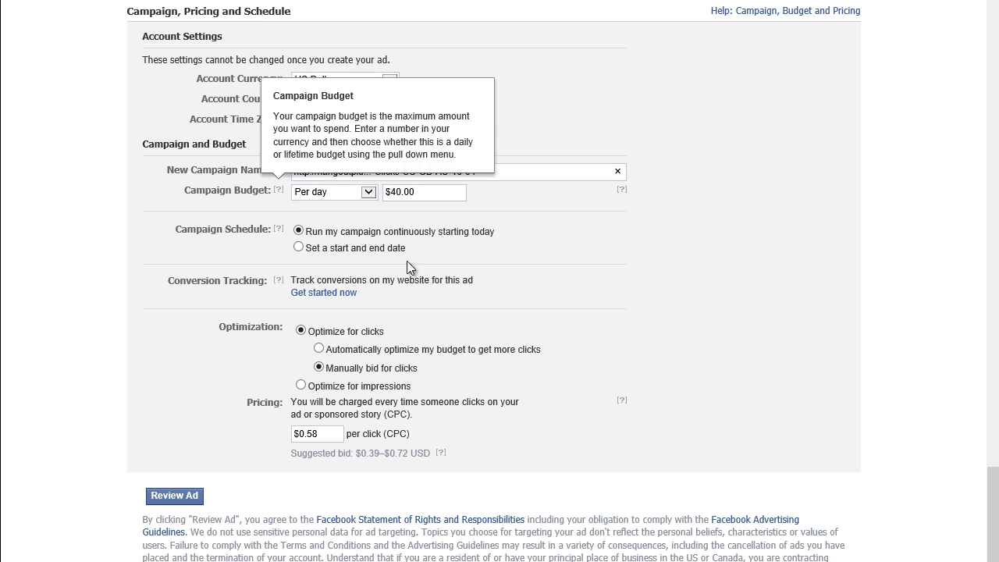
{"action": "scroll", "coordinate": [665, 244], "scroll_direction": "up", "scroll_amount": 6}
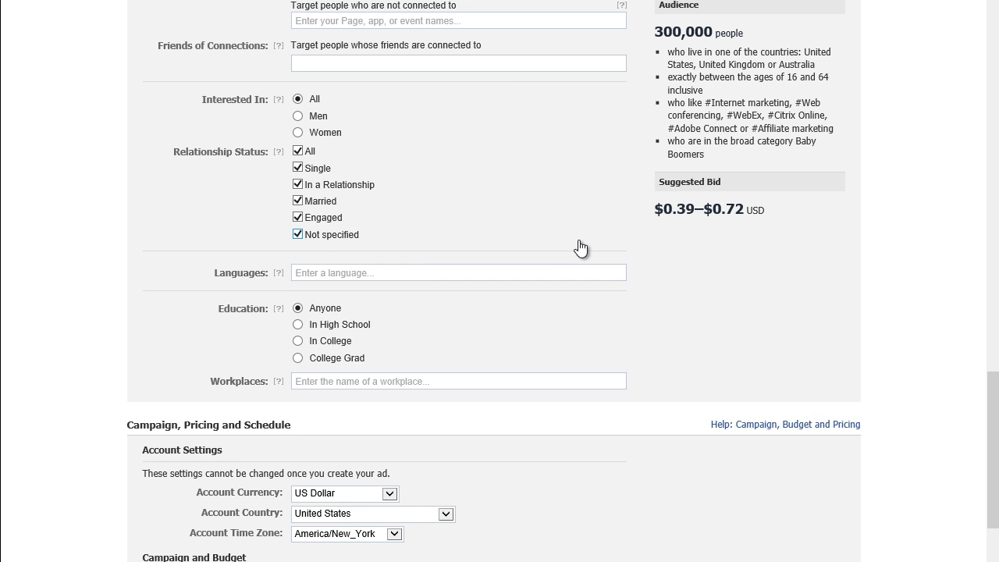
{"action": "scroll", "coordinate": [579, 246], "scroll_direction": "up", "scroll_amount": 10}
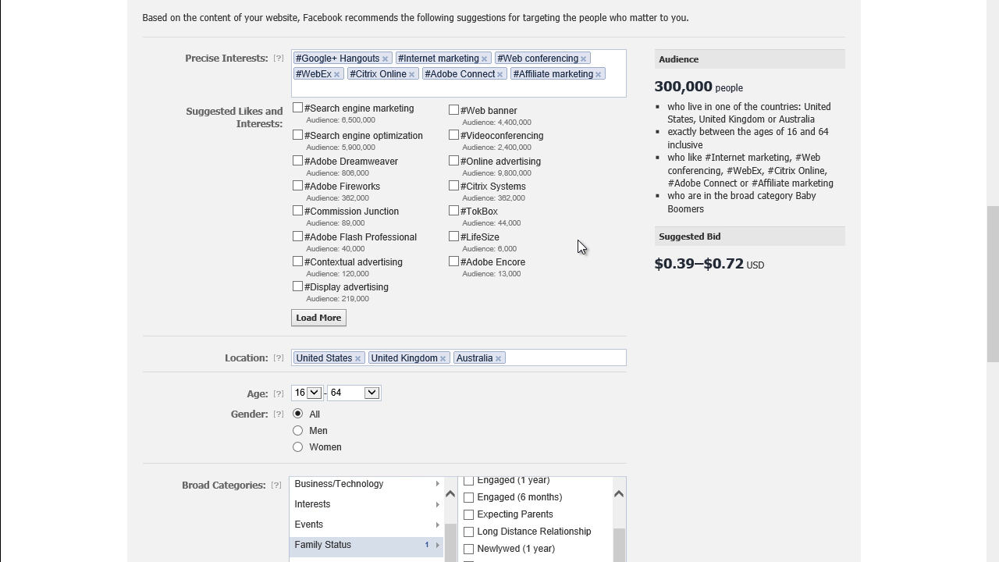